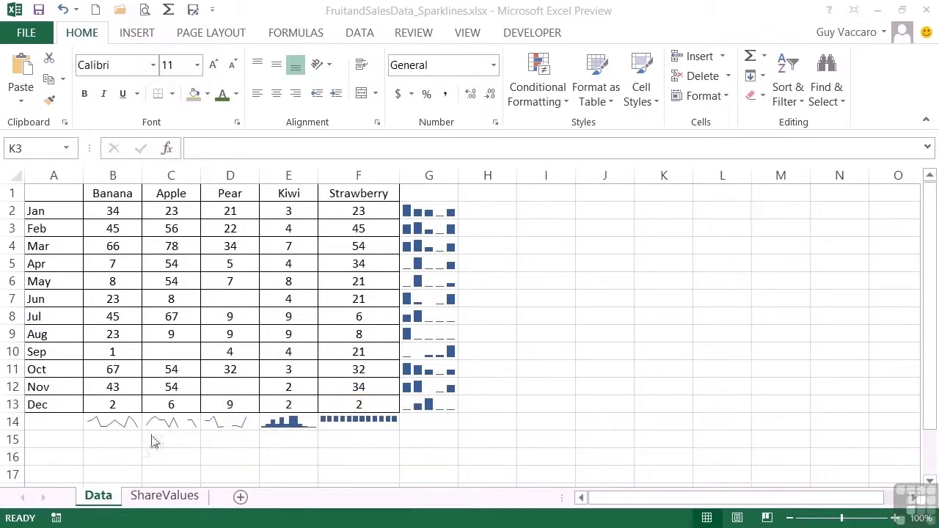
- Select the Banana line sparkline in cell B14
left_click(117, 438)
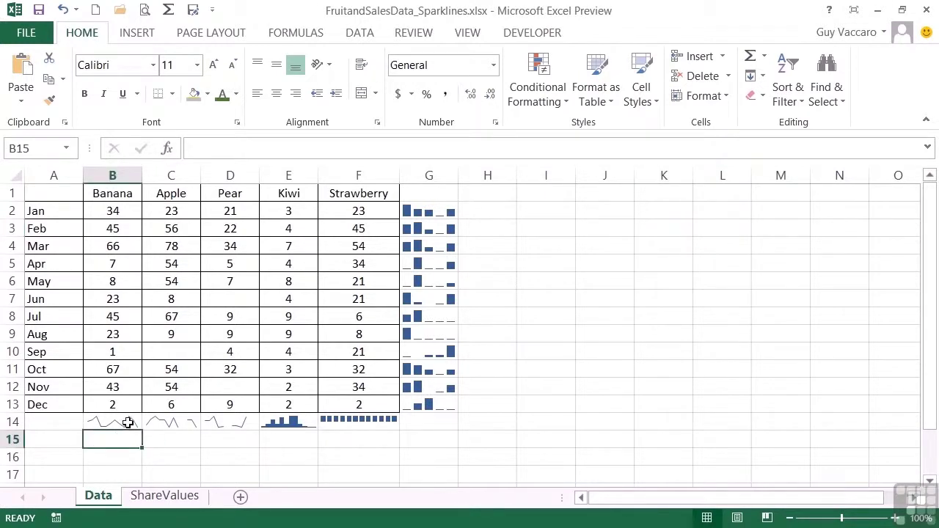
left_click(128, 422)
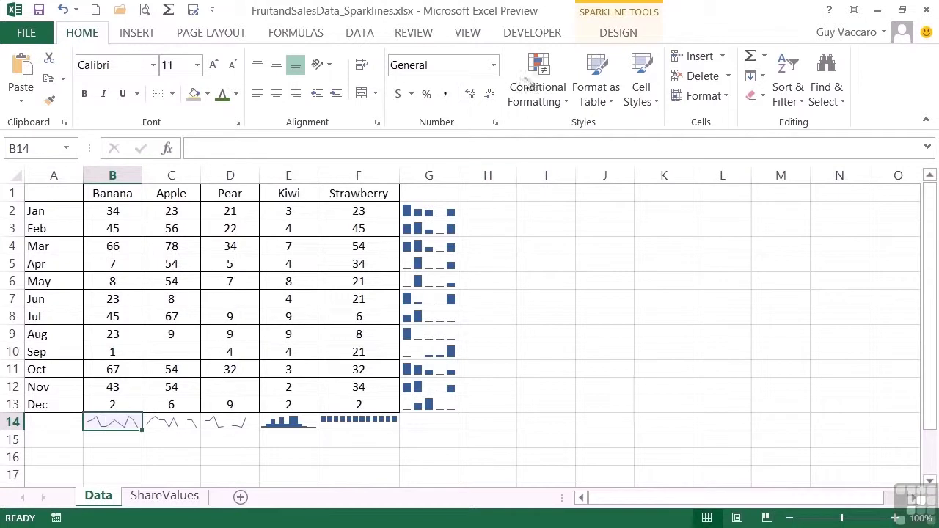
- Show the Sparkline Design options, compare the C14–F14 sparklines, and select the G2:G13 group
left_click(618, 33)
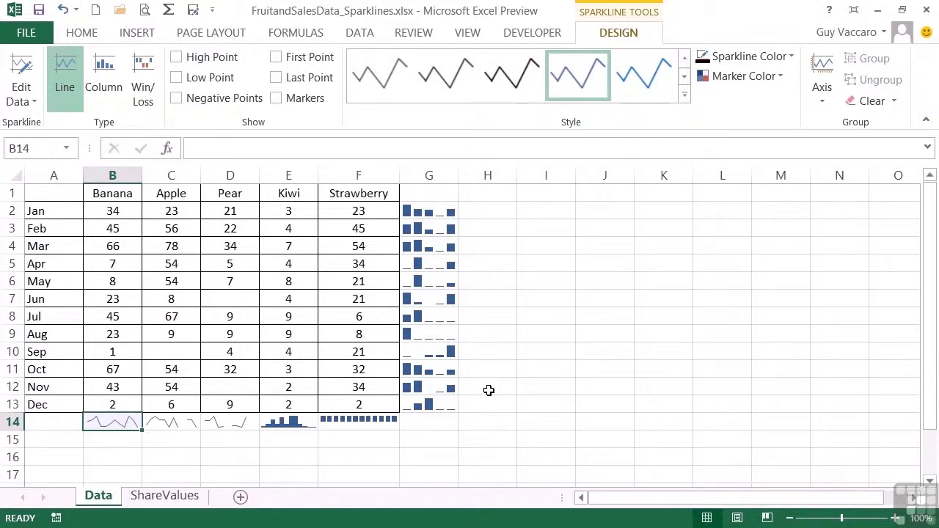
left_click(189, 426)
left_click(225, 427)
left_click(312, 426)
left_click(331, 424)
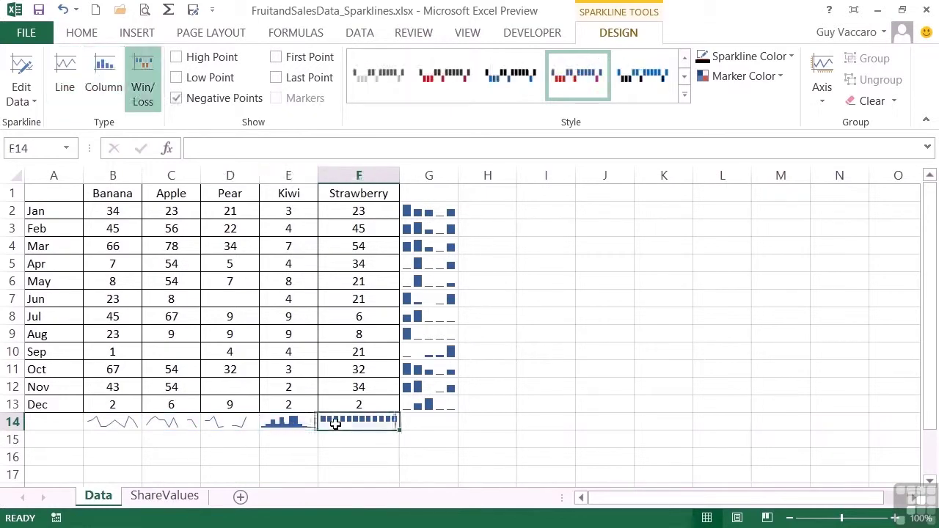
left_click(292, 425)
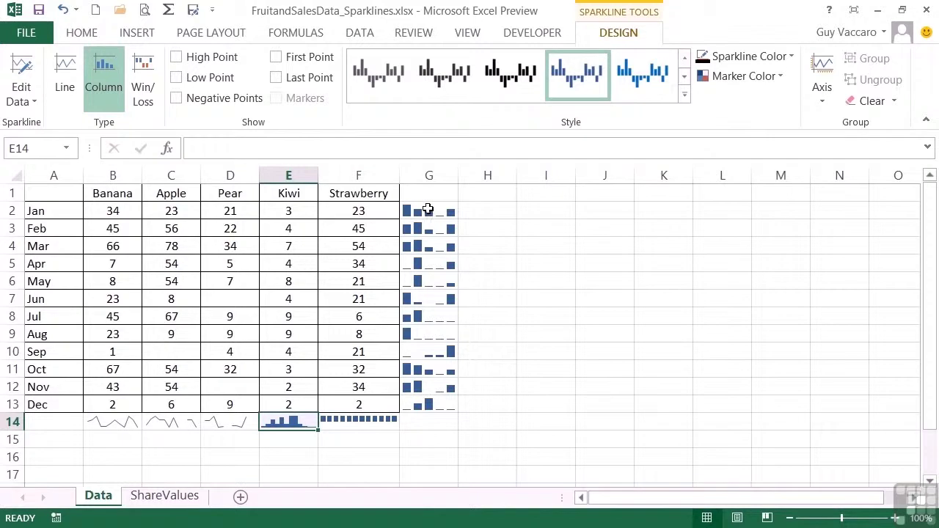
left_click(428, 210)
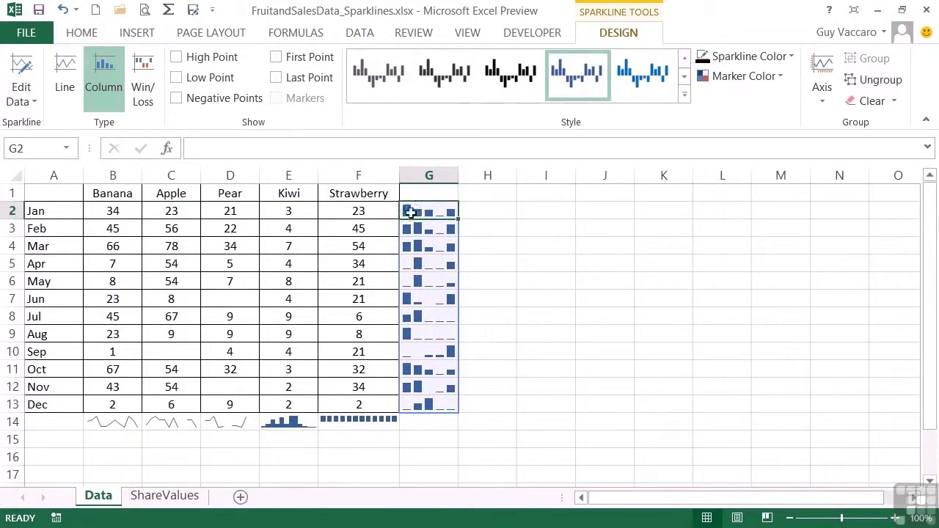
- Check the May, June, August and September column G sparklines, ending on February in G3
left_click(430, 263)
left_click(430, 299)
left_click(430, 335)
left_click(428, 352)
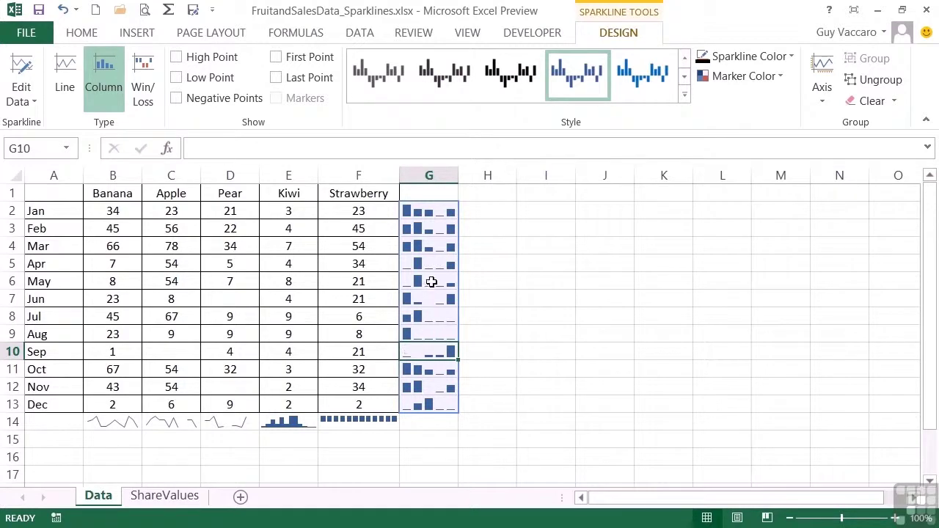
left_click(428, 228)
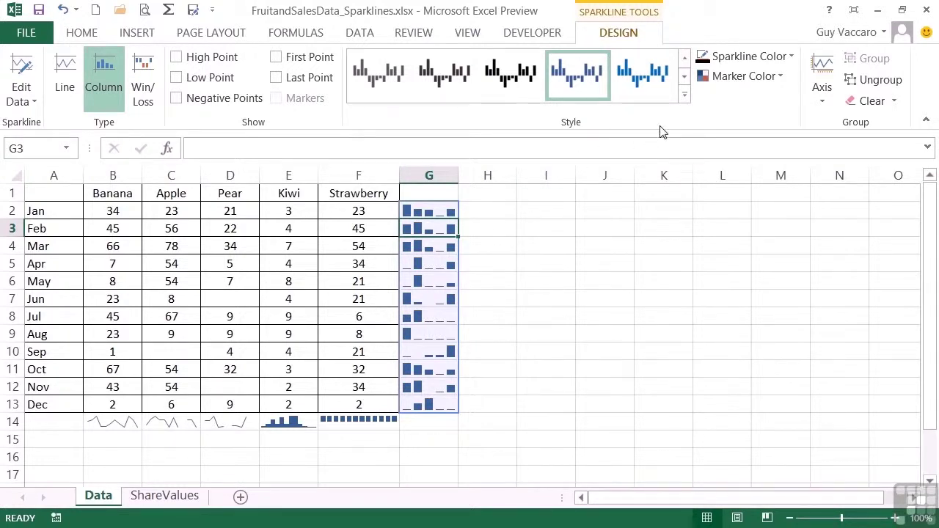
- After trying orange and green styles, apply Sparkline Style Accent 2, Darker 50% to G2:G13
left_click(685, 95)
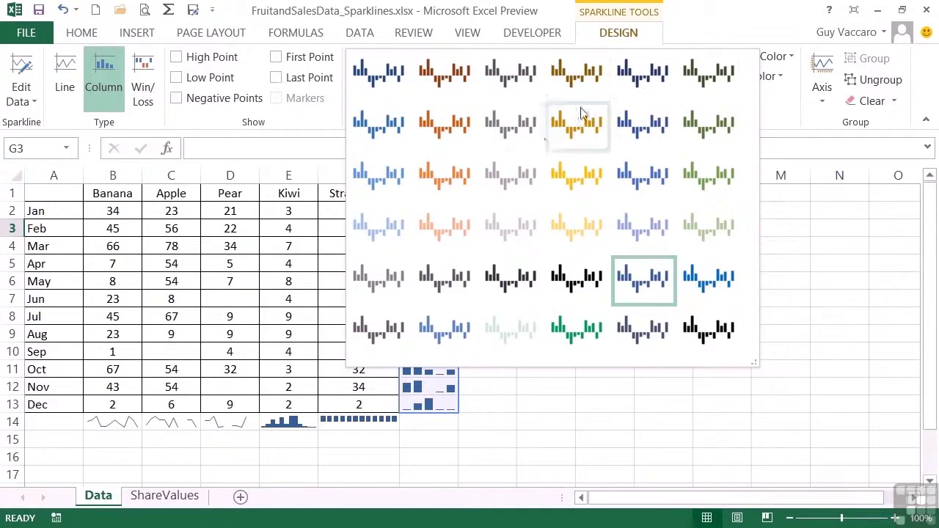
left_click(455, 137)
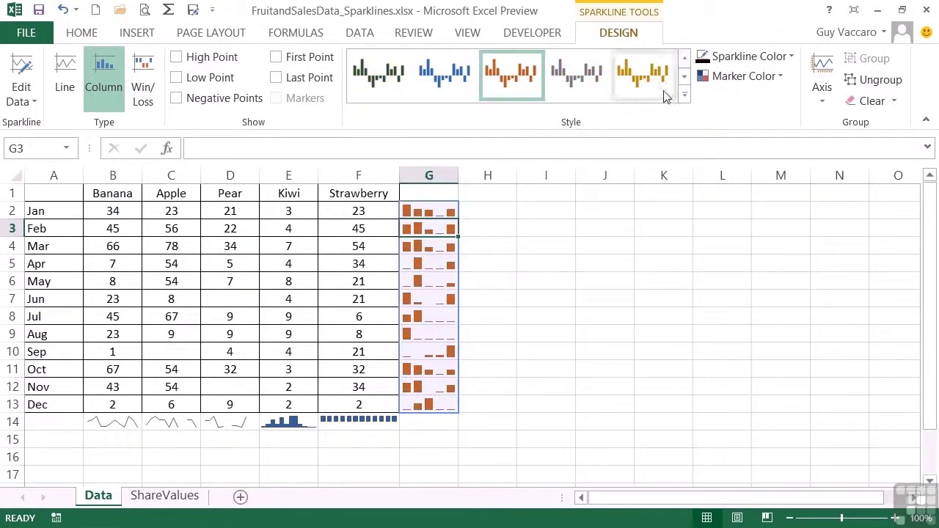
left_click(684, 96)
left_click(590, 316)
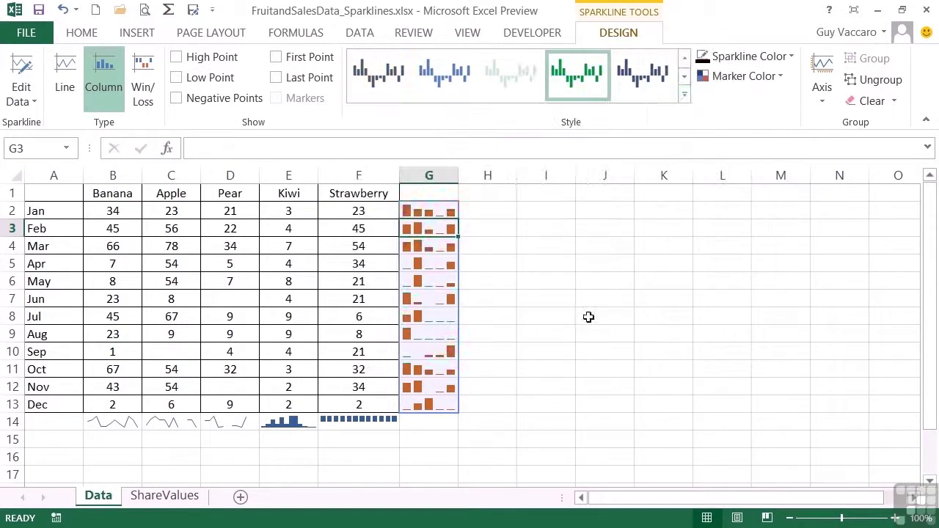
left_click(683, 97)
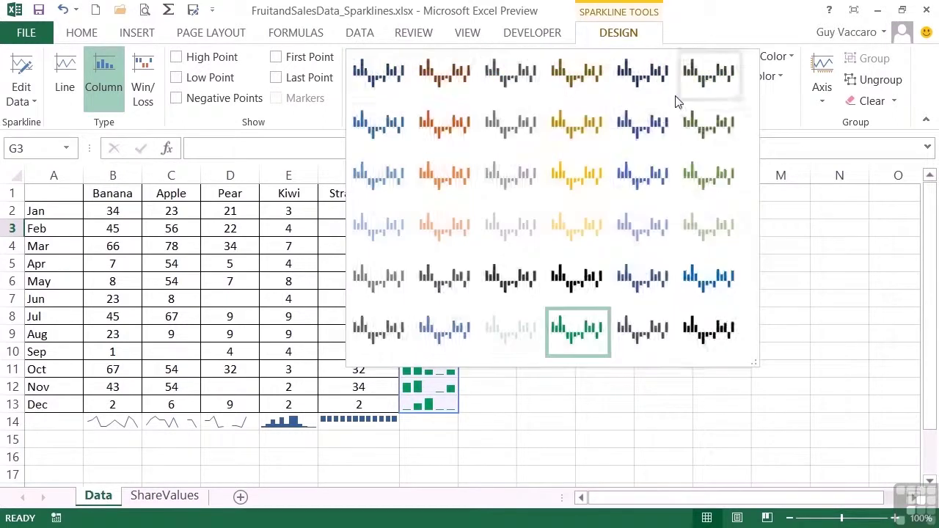
left_click(434, 128)
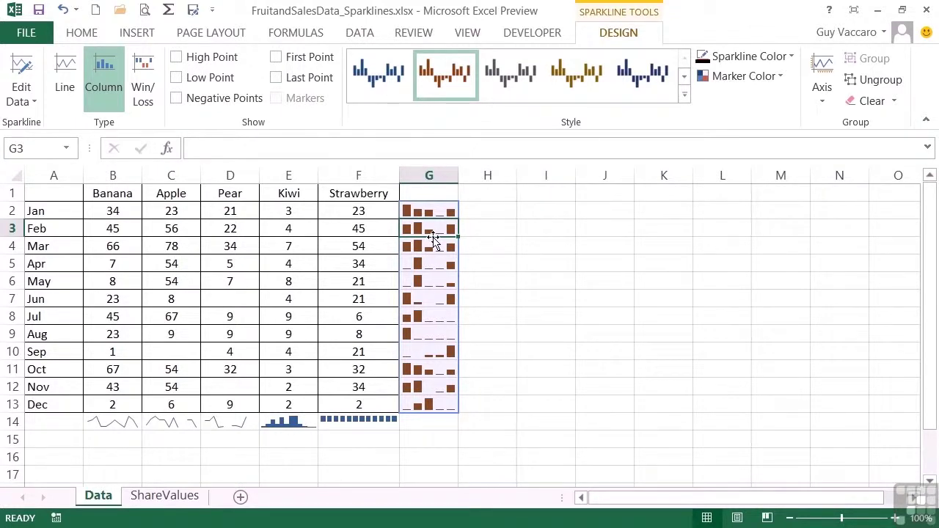
- Try High, Low, First and Last Point, keeping only High Point switched on
left_click(176, 58)
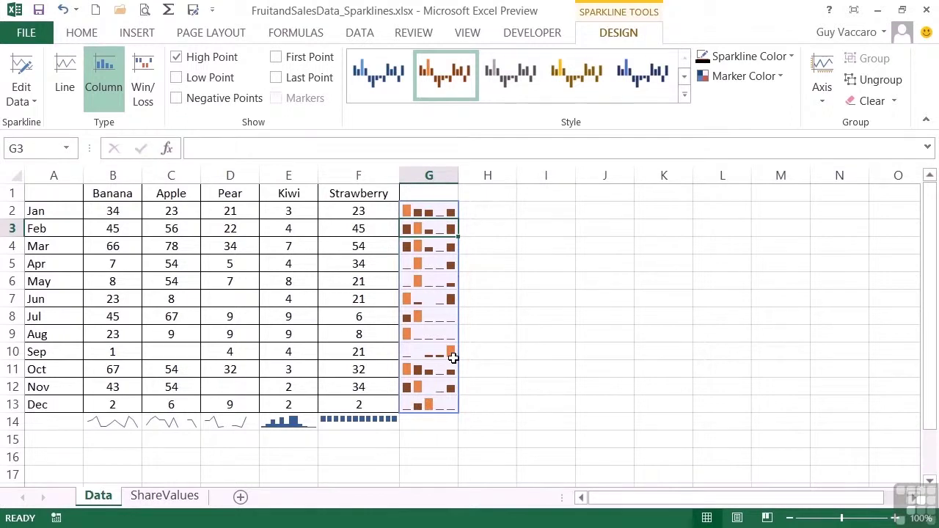
left_click(177, 77)
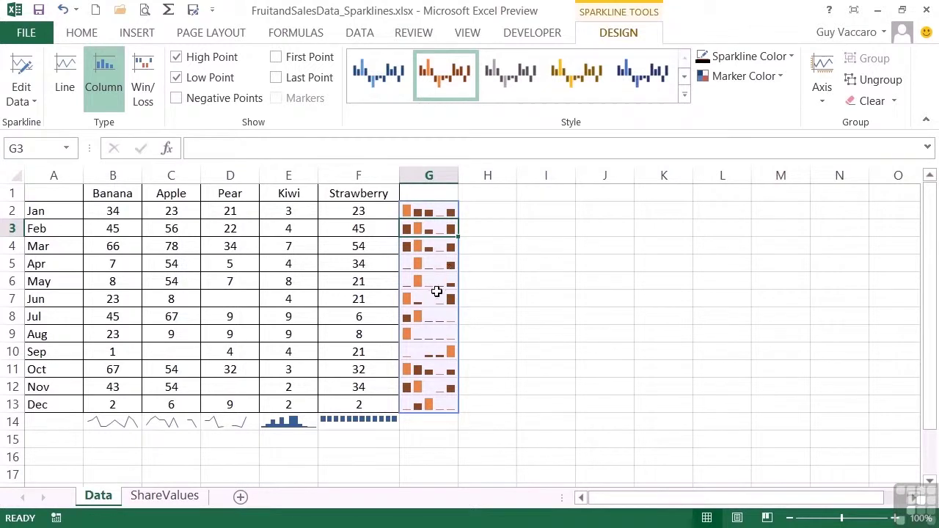
left_click(276, 57)
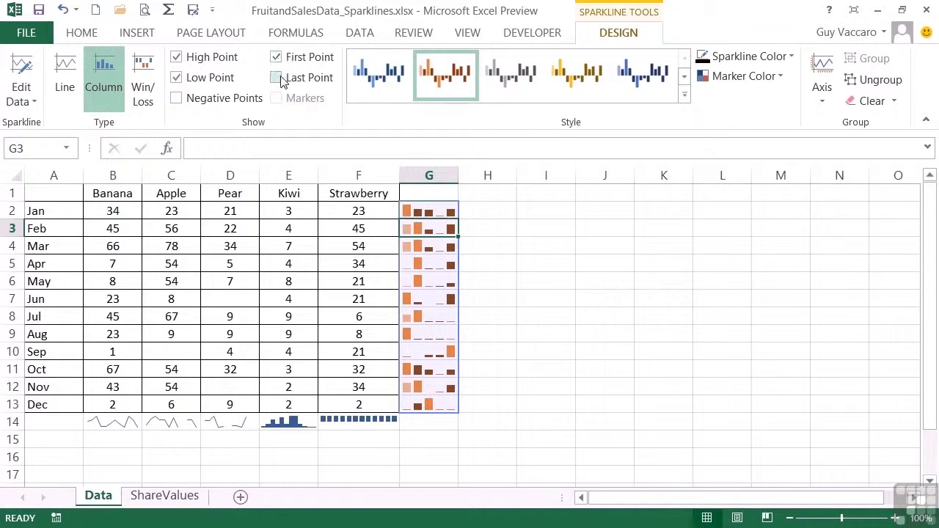
left_click(277, 78)
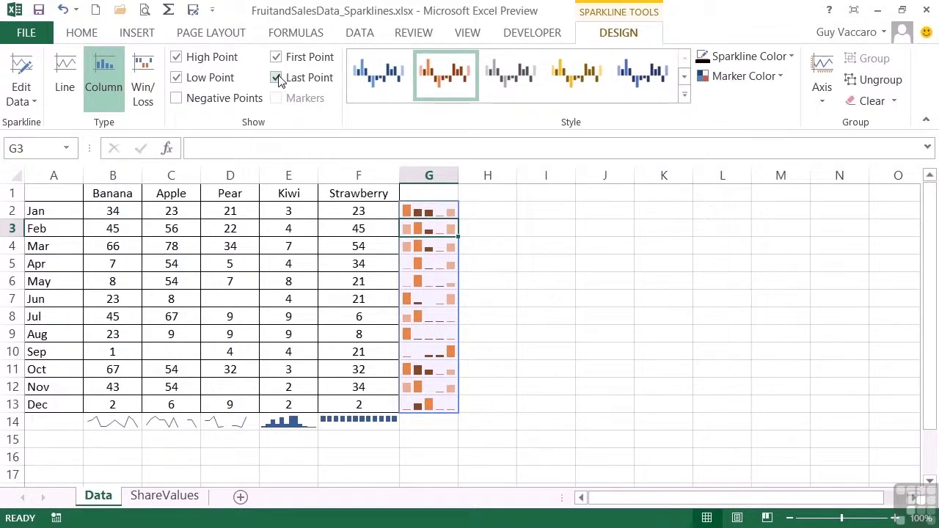
left_click(277, 78)
left_click(276, 57)
left_click(177, 78)
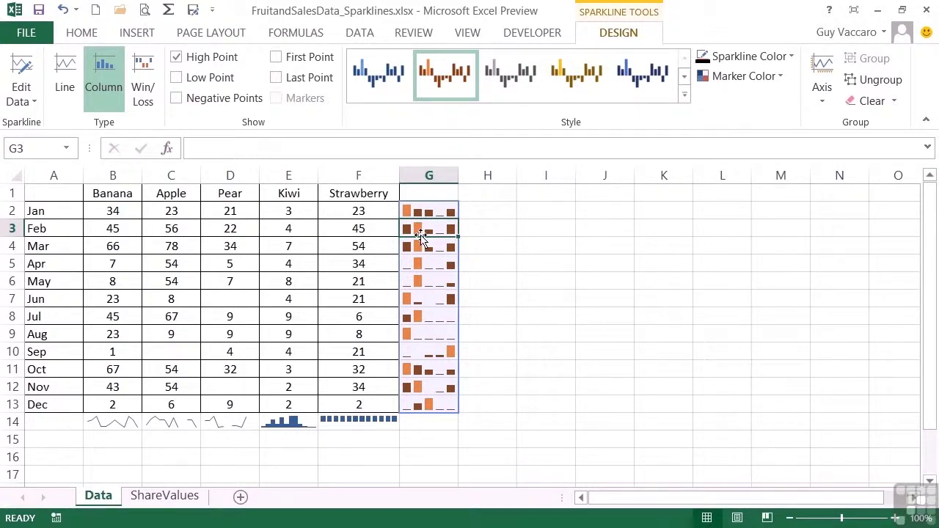
- Colour the High Point markers Green, Accent 6, Darker 25%, leaving other marker colours unchanged
left_click(783, 79)
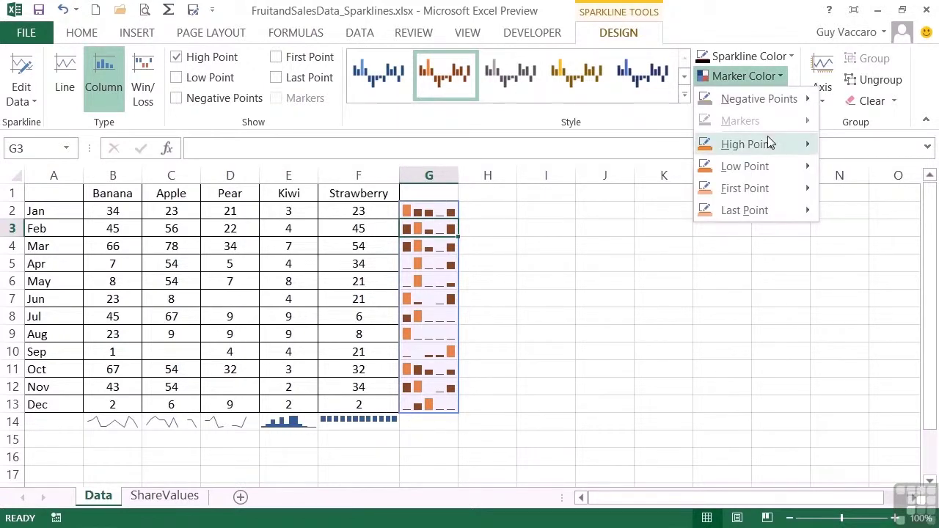
mouse_move(768, 139)
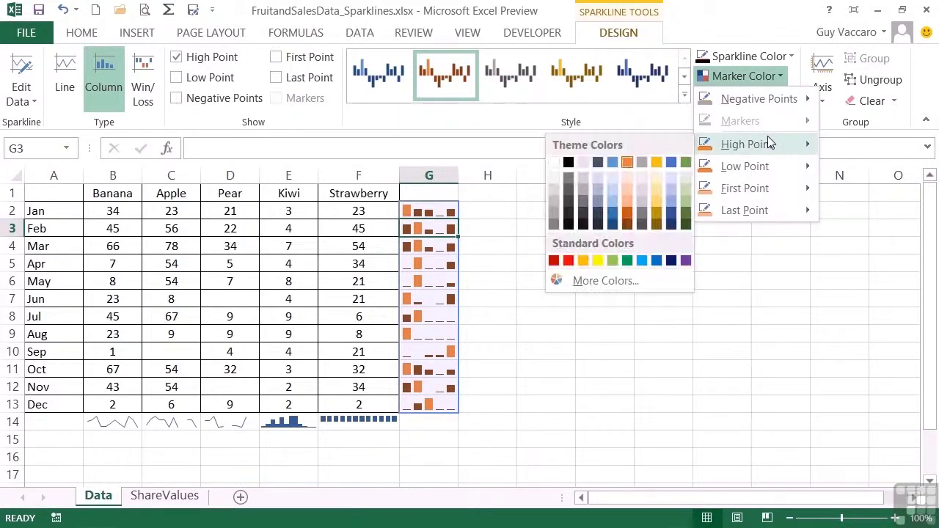
left_click(684, 214)
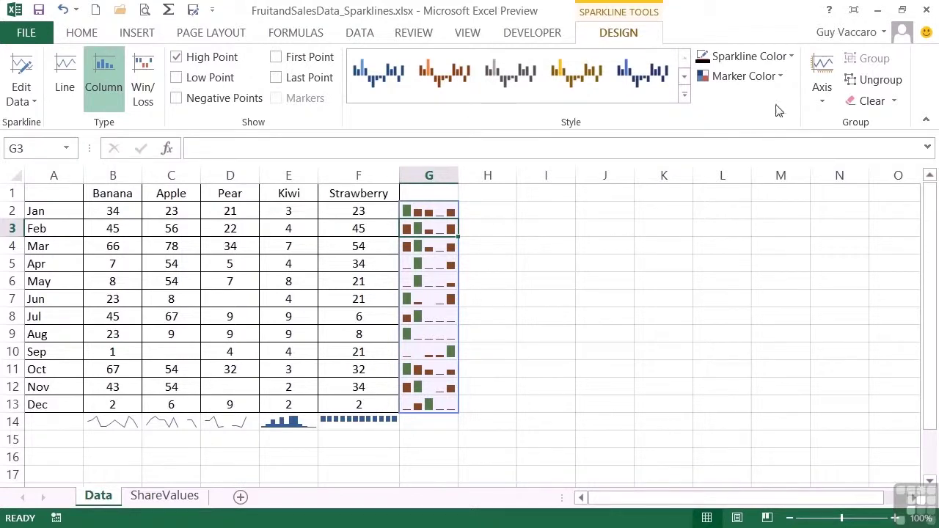
left_click(781, 77)
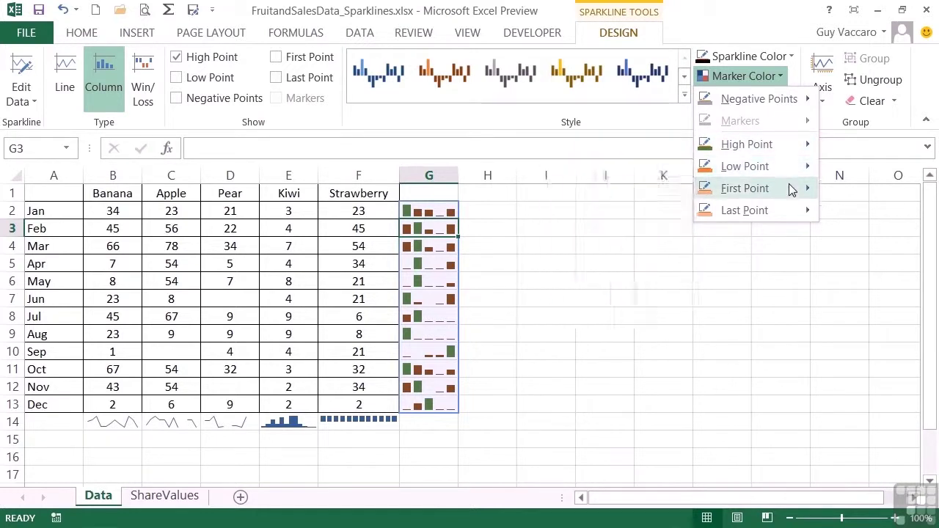
mouse_move(786, 195)
mouse_move(778, 217)
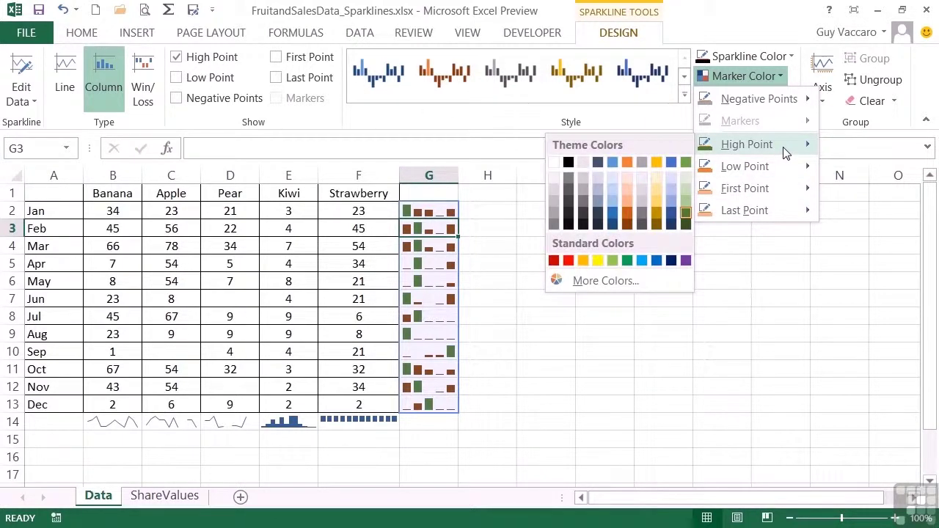
left_click(685, 127)
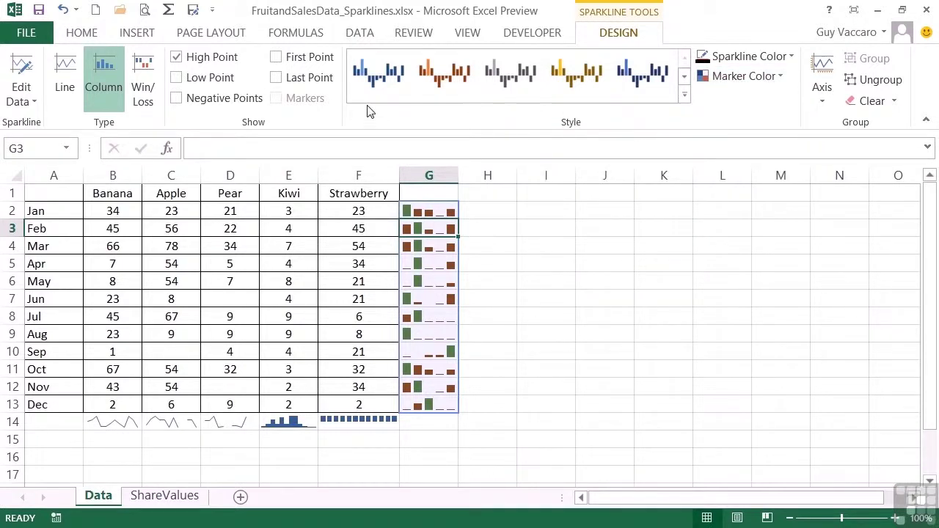
- Try Win/Loss and Line types on G2:G13, return them to Column, then select B14
left_click(144, 98)
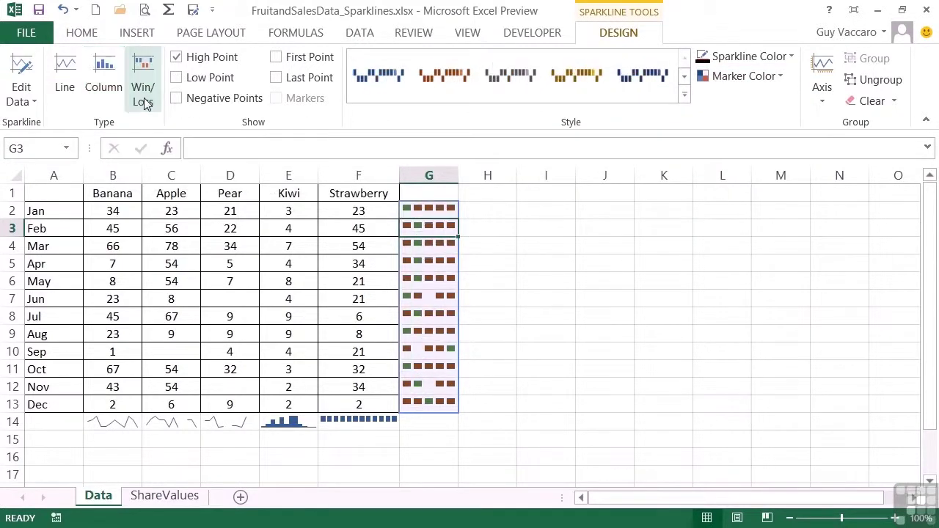
left_click(70, 87)
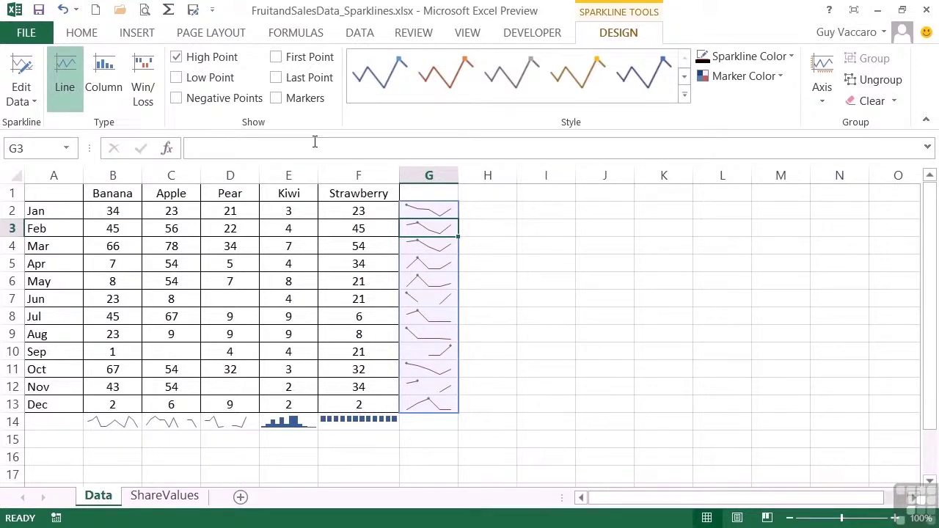
left_click(117, 78)
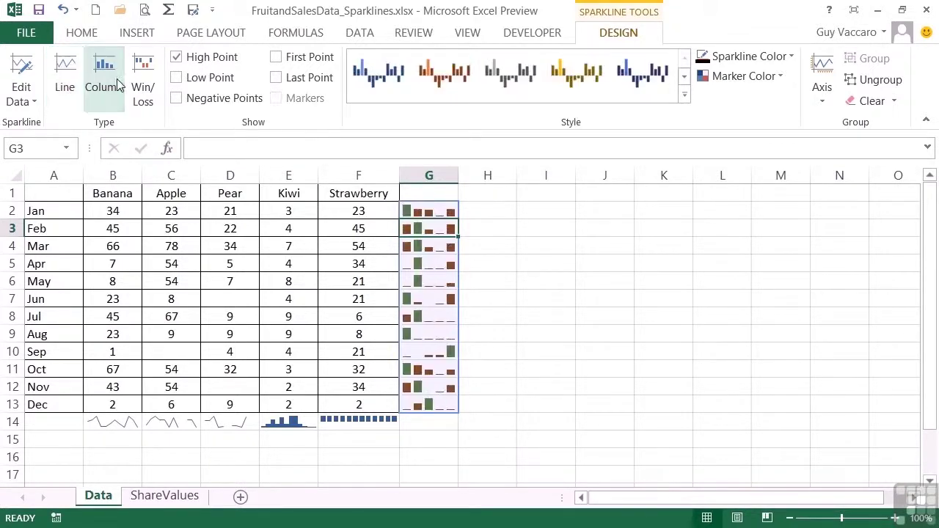
left_click(134, 73)
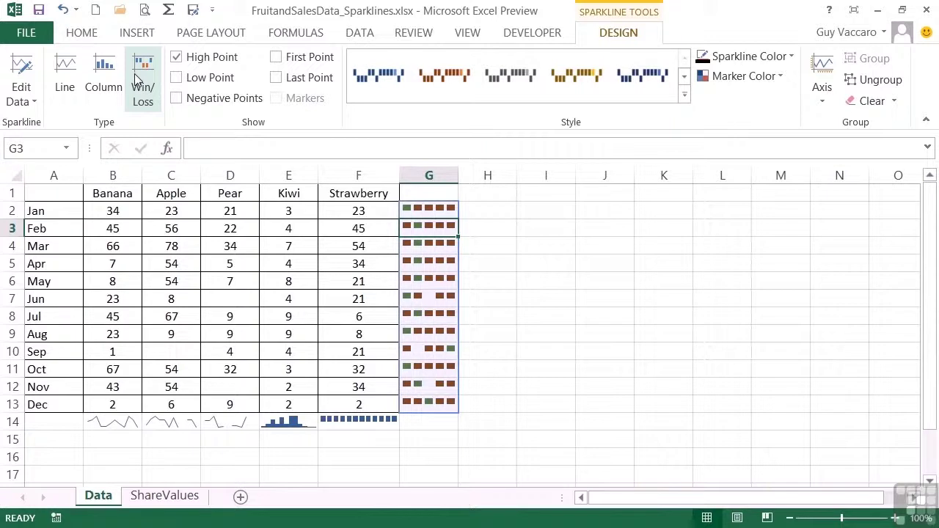
left_click(100, 86)
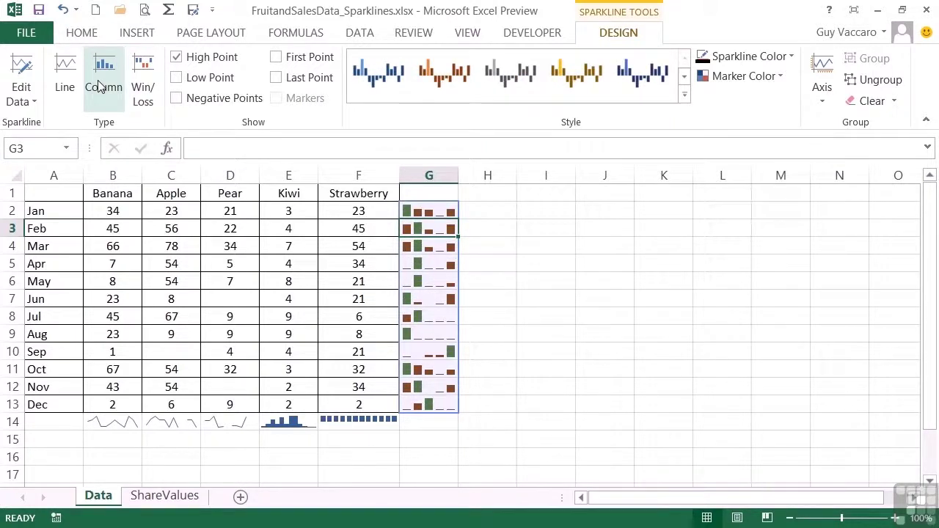
left_click(128, 426)
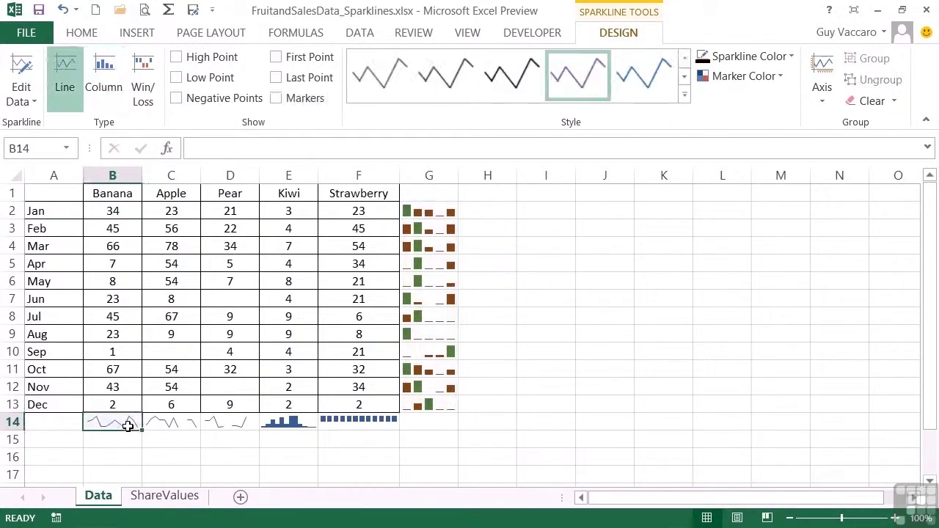
- Style the Banana sparkline orange, Apple pale yellow and Pear black
left_click(684, 94)
left_click(448, 174)
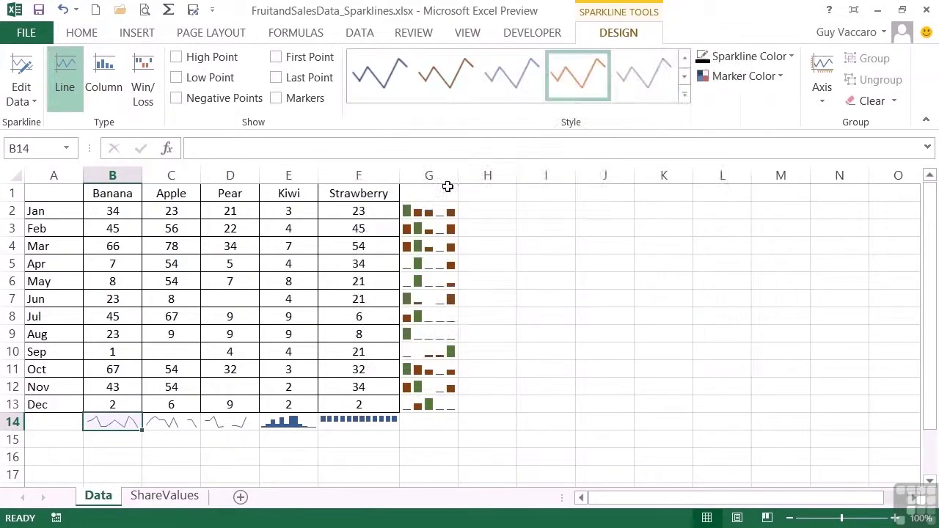
left_click(184, 418)
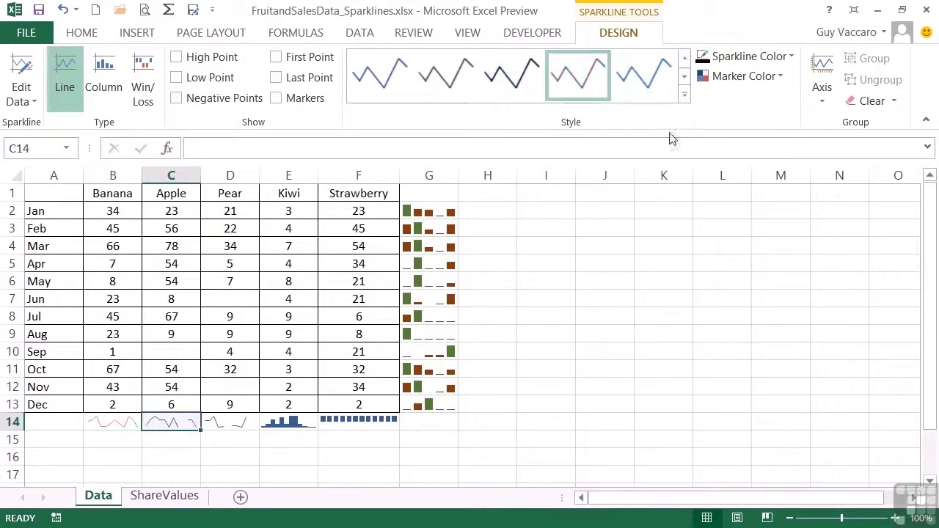
left_click(684, 95)
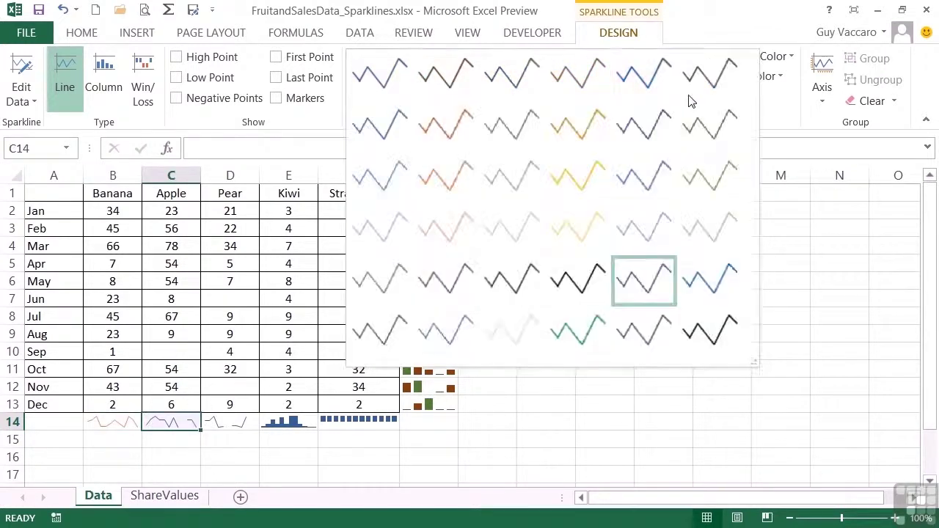
left_click(598, 229)
left_click(245, 426)
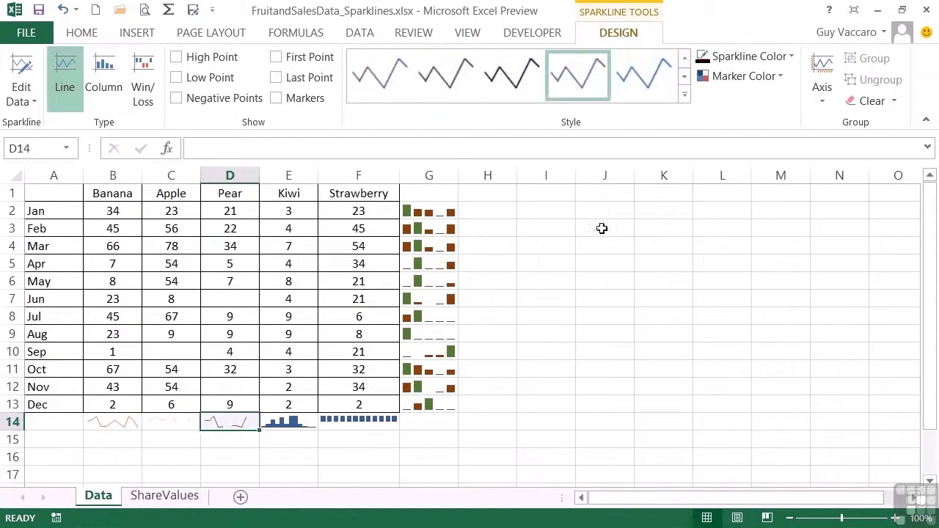
left_click(684, 95)
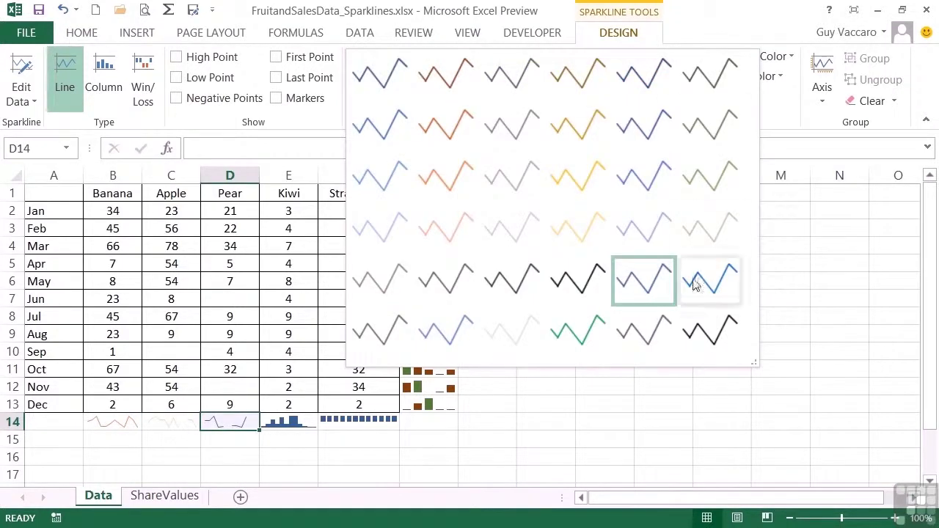
left_click(727, 345)
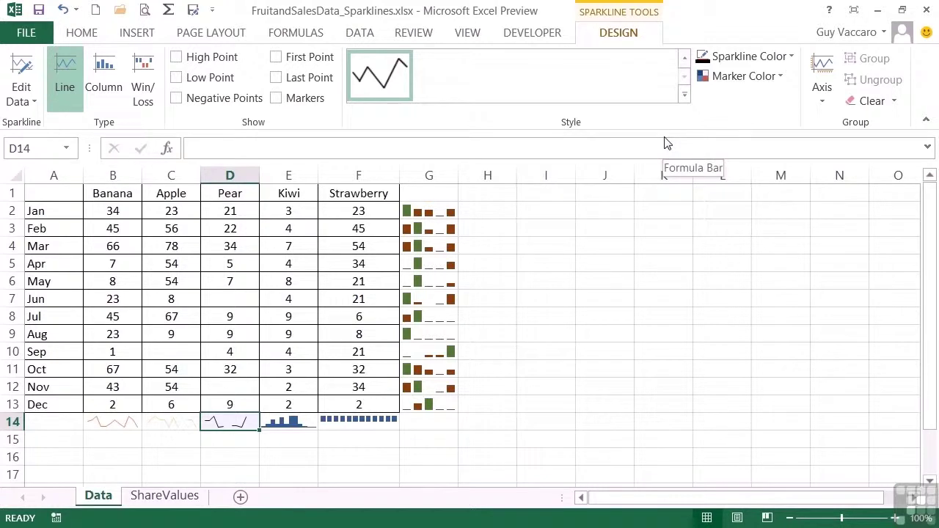
- Give the Kiwi sparkline in E14 a light orange style with Low Point markers
left_click(439, 212)
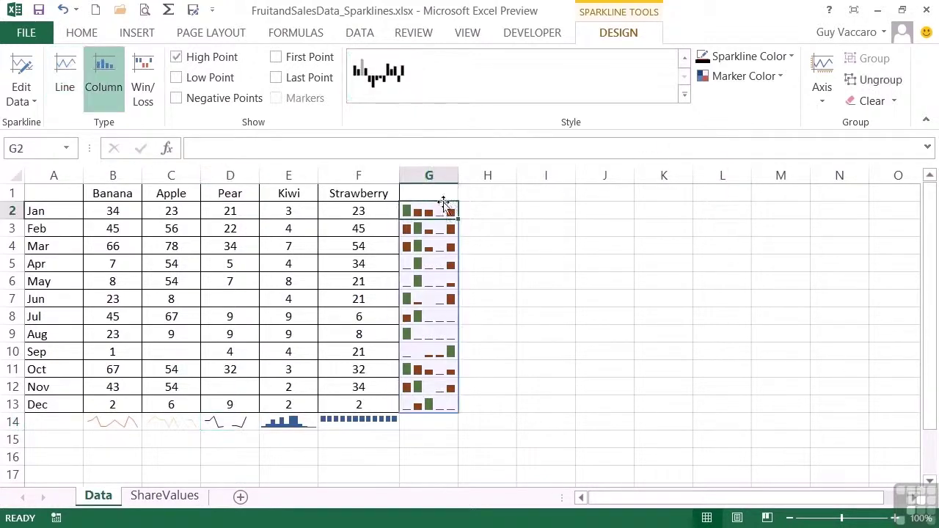
left_click(308, 430)
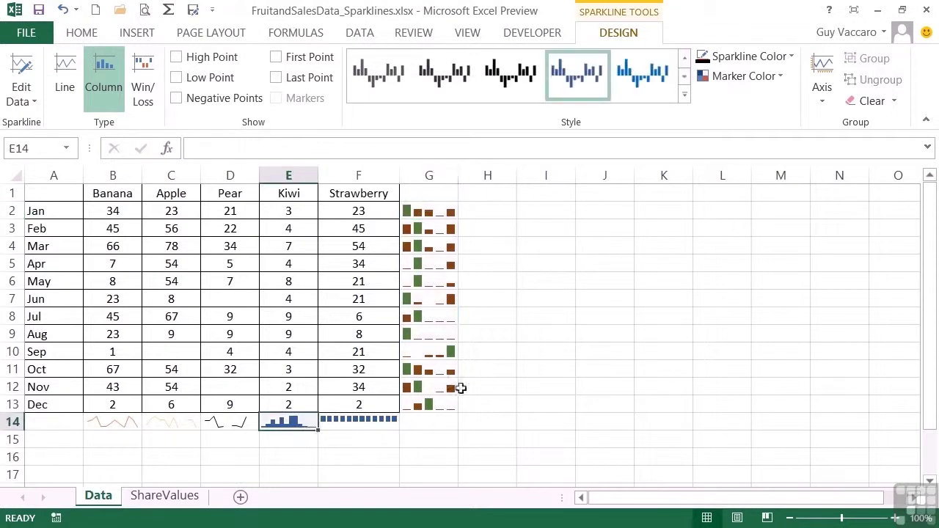
left_click(685, 93)
left_click(430, 233)
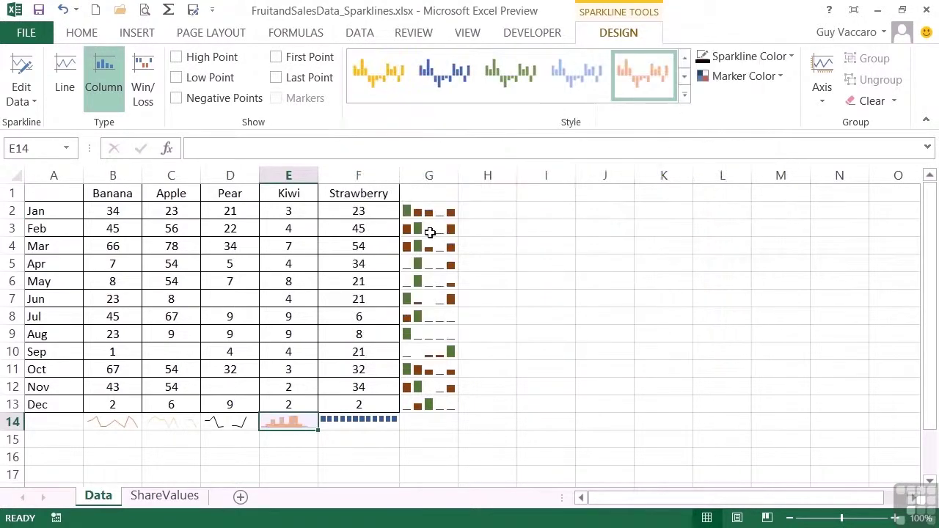
left_click(180, 82)
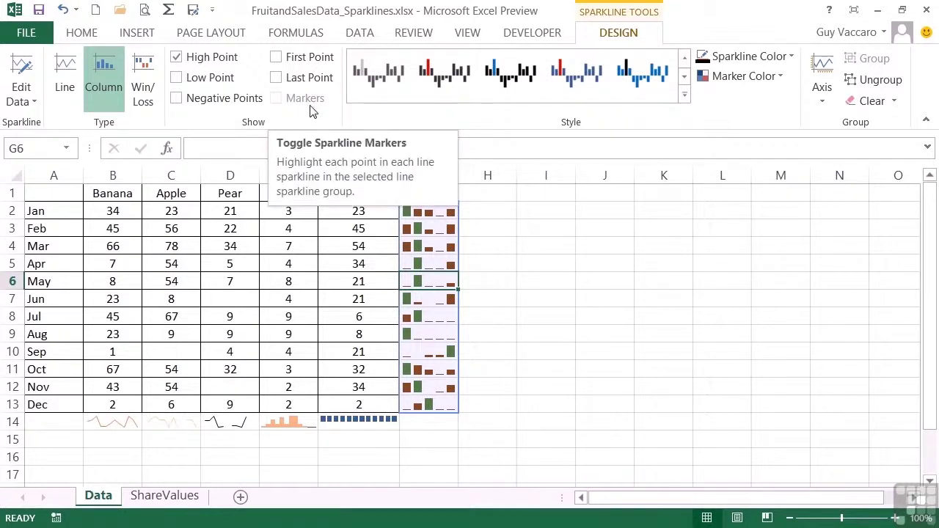
- On ShareValues, turn on markers for N2:N5 and apply the blue-line, orange-marker style
left_click(164, 498)
left_click(650, 230)
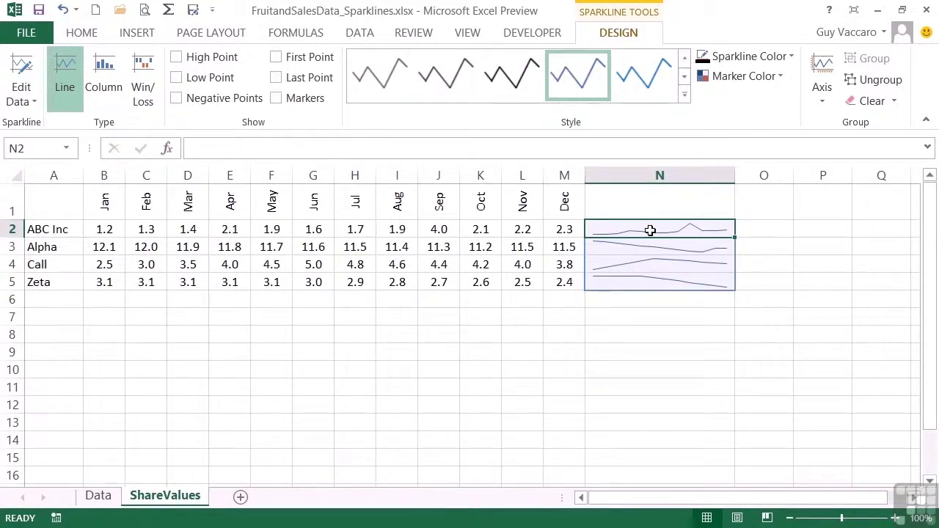
left_click(277, 98)
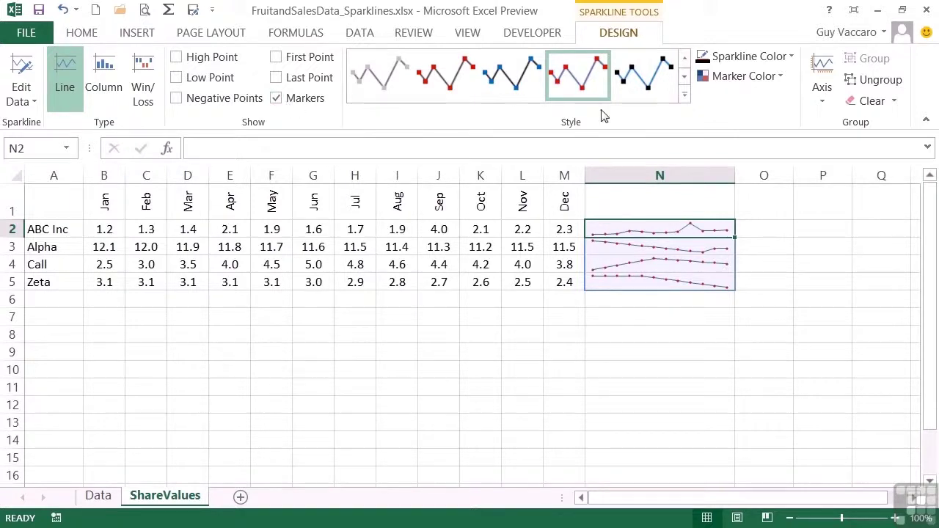
left_click(685, 94)
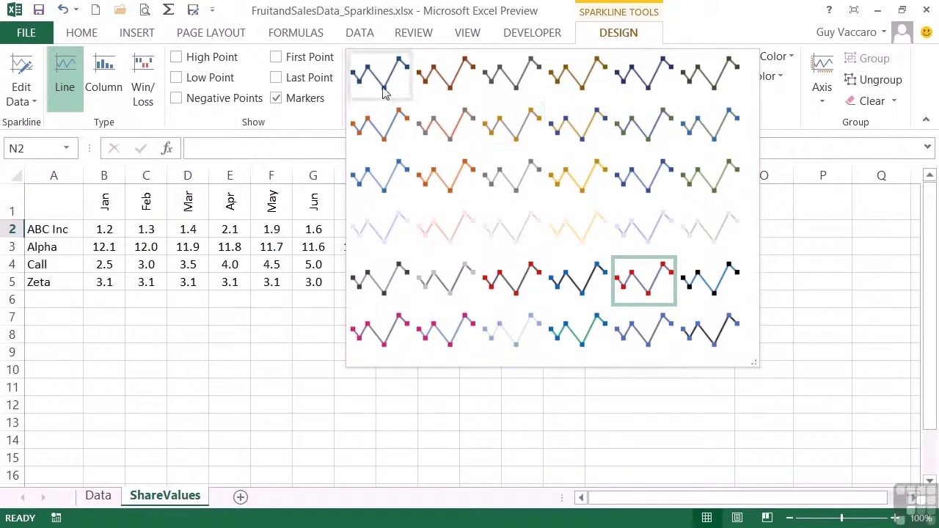
left_click(387, 120)
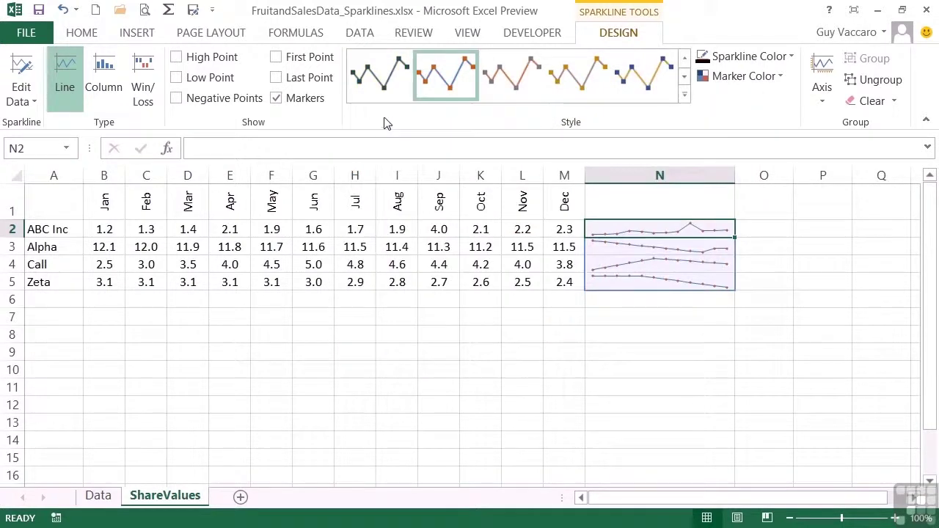
- Recolour the N2:N5 sparkline markers and set the line colour to gold-brown
left_click(779, 76)
mouse_move(797, 121)
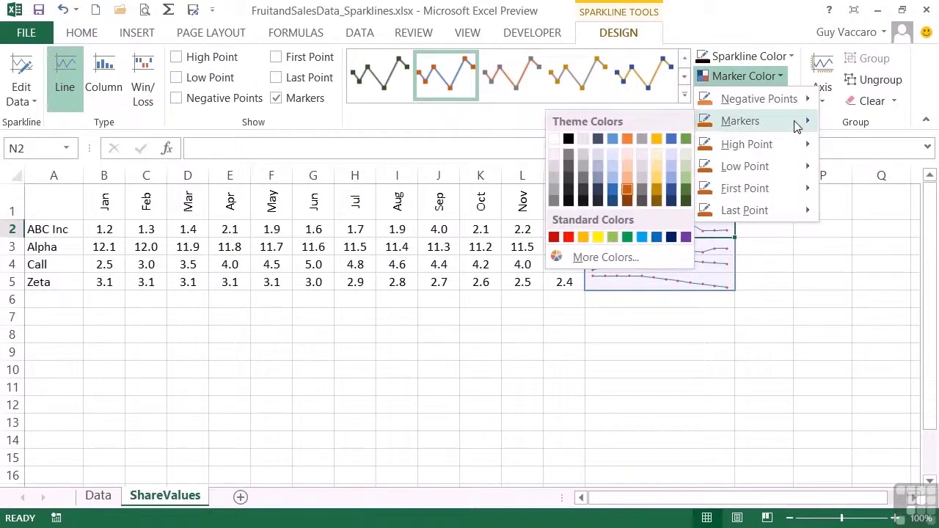
left_click(685, 236)
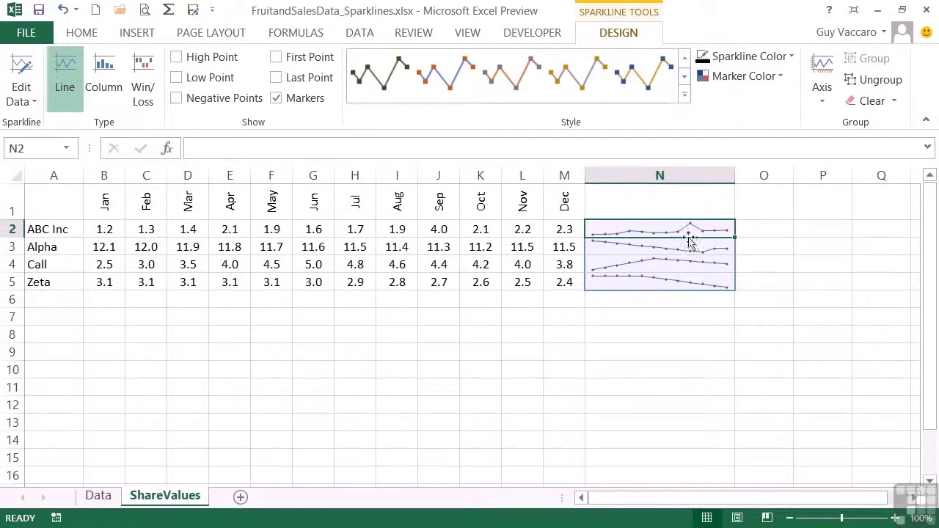
left_click(786, 59)
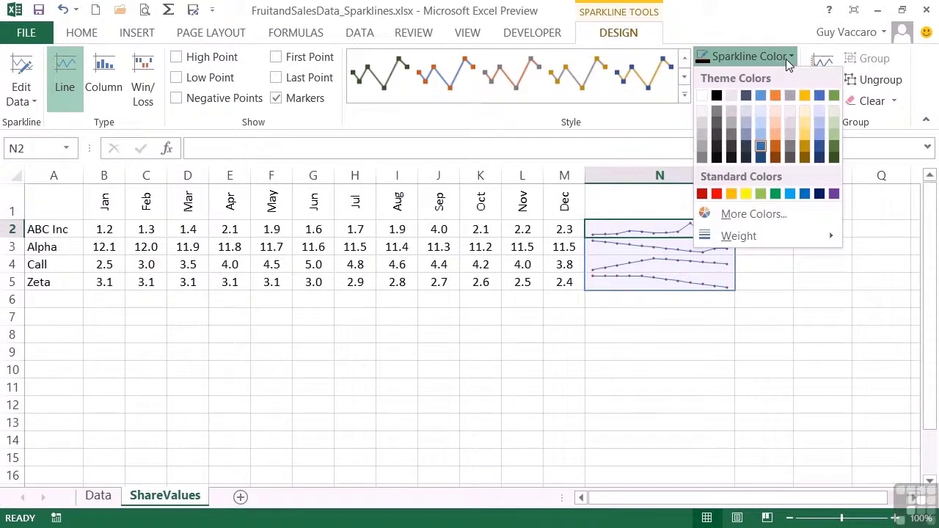
left_click(804, 147)
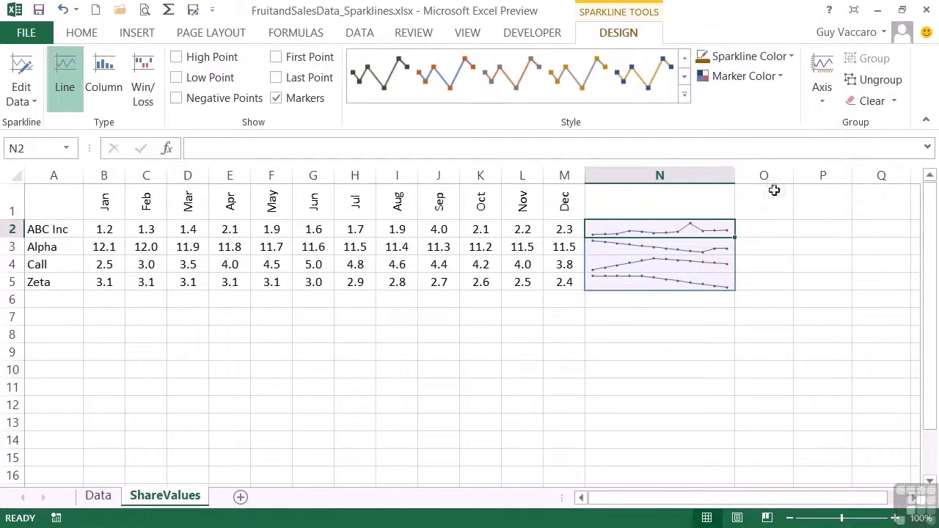